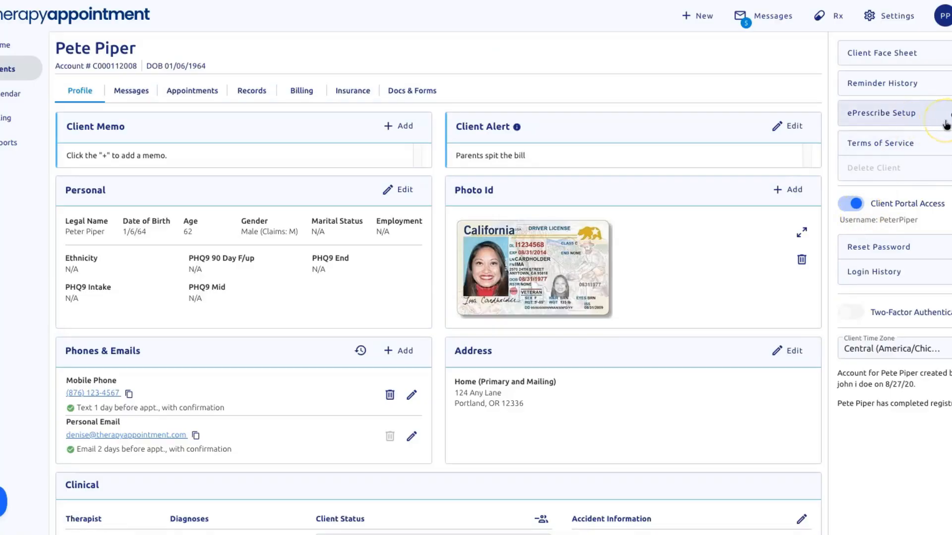
# Open the profile of a client already set up for electronic prescribing and launch their ePrescribe record
pyautogui.click(6, 71)
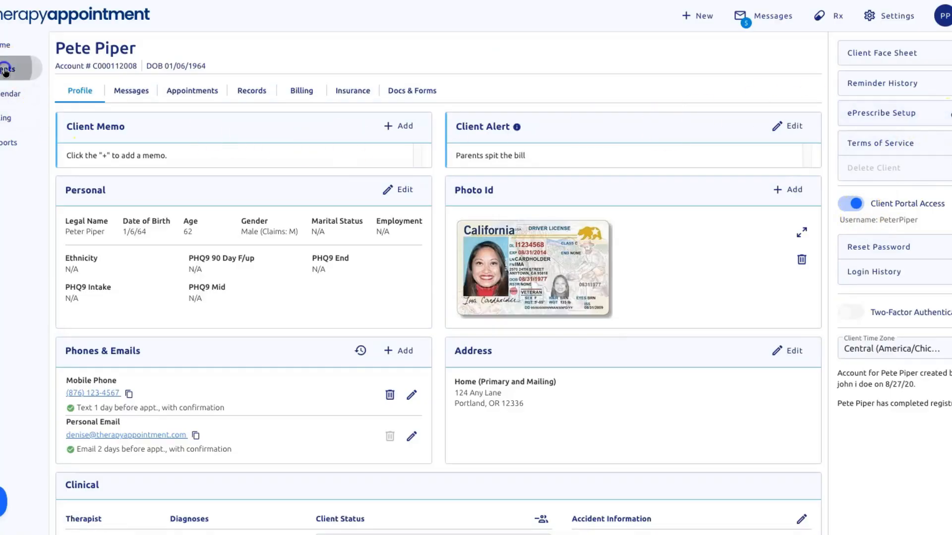
pyautogui.click(100, 247)
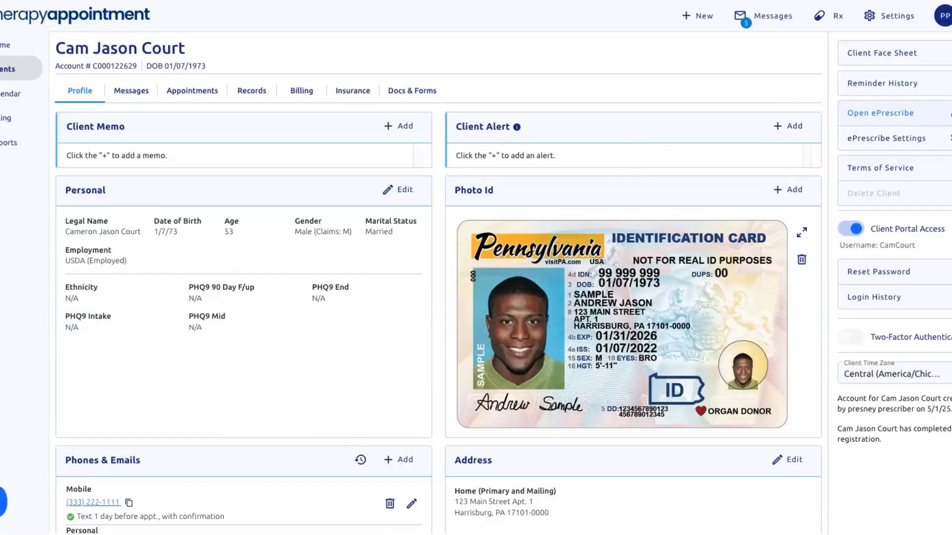
pyautogui.click(891, 115)
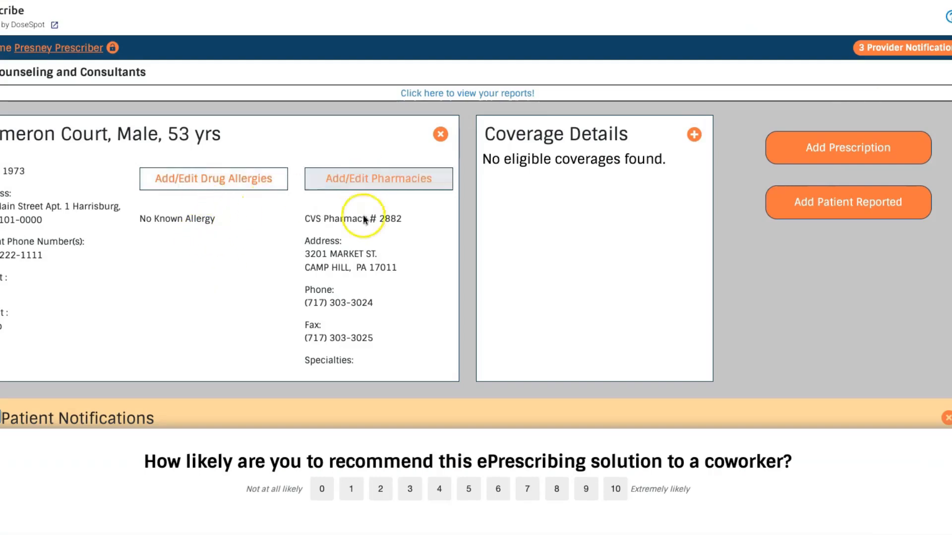
# Examine the patient's ePrescribe record, including pharmacy, coverage, transmission errors, pending medications and inactive medications
pyautogui.scroll(-1, 694, 234)
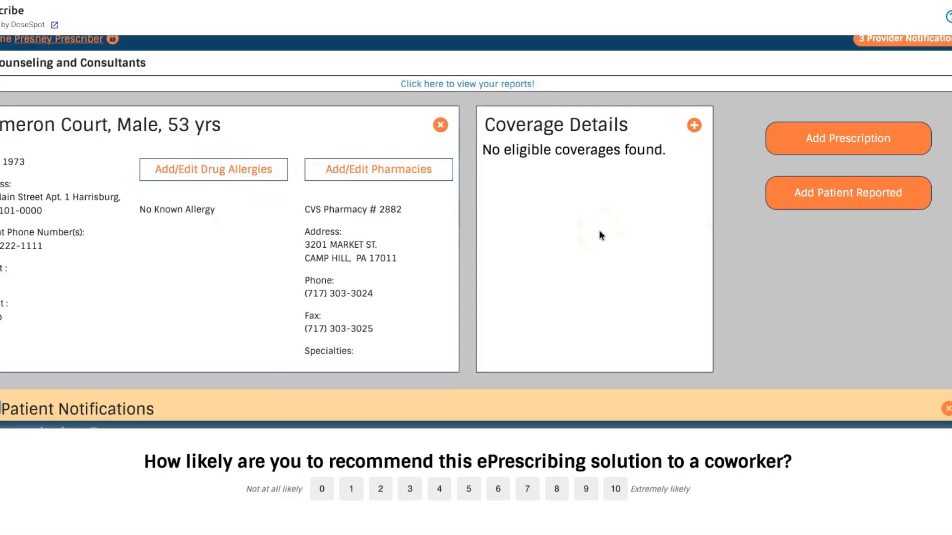
pyautogui.scroll(-1, 599, 230)
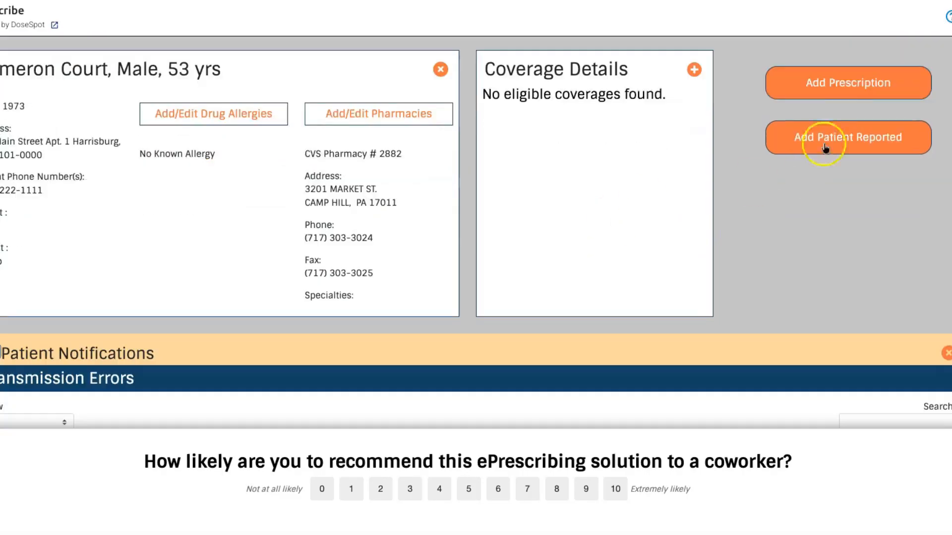
pyautogui.scroll(-3, 790, 207)
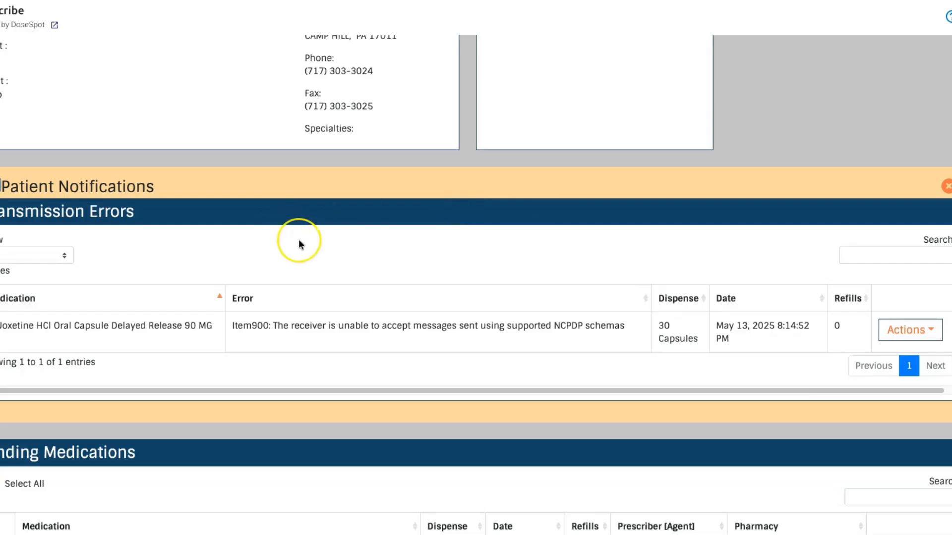
pyautogui.scroll(-2, 299, 239)
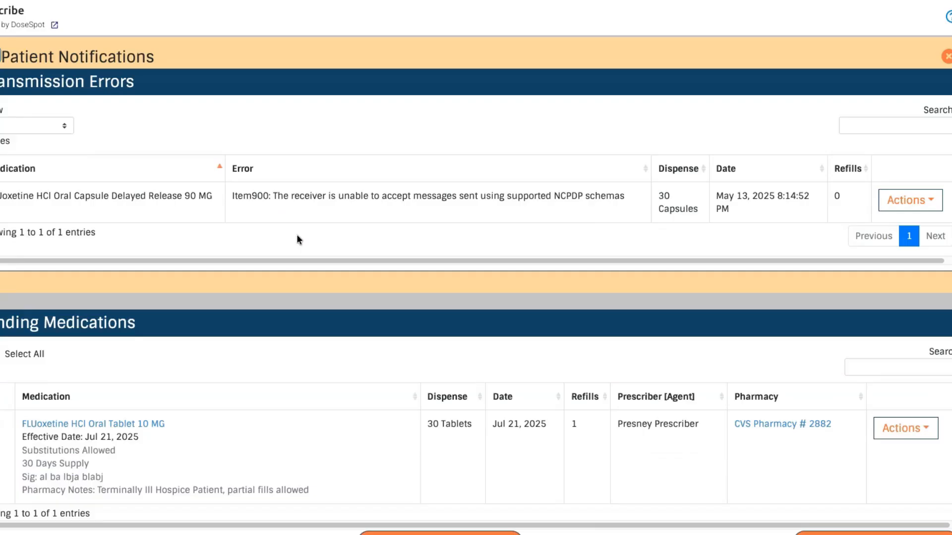
pyautogui.scroll(-2, 308, 298)
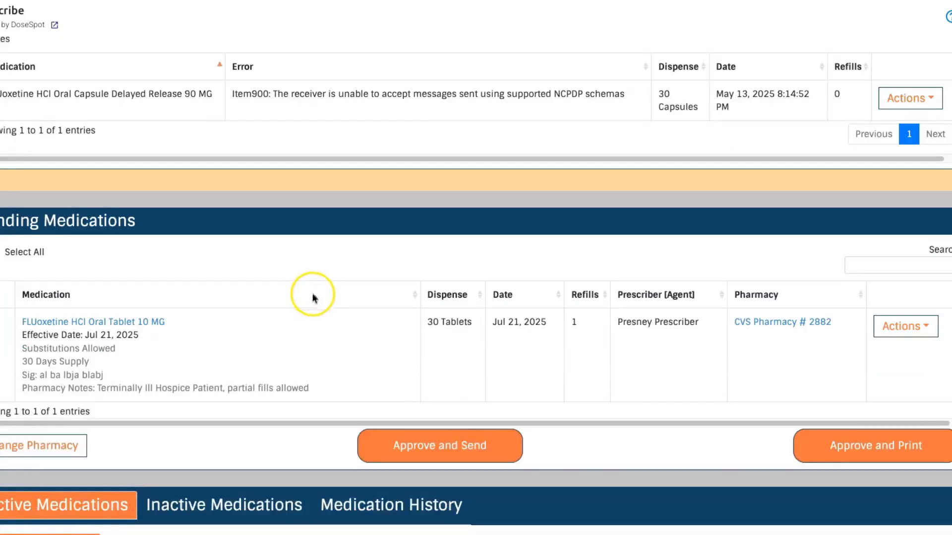
pyautogui.scroll(-3, 312, 298)
pyautogui.scroll(-2, 435, 377)
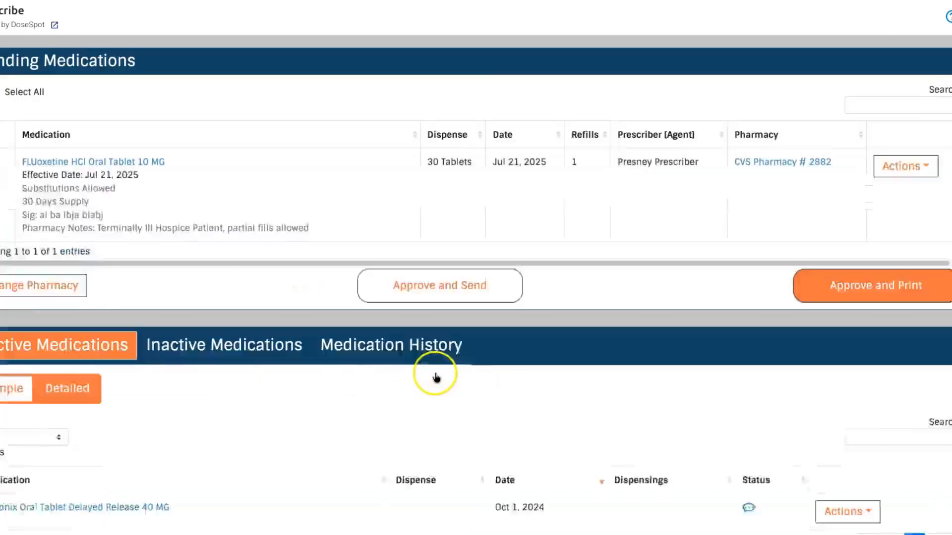
pyautogui.click(223, 276)
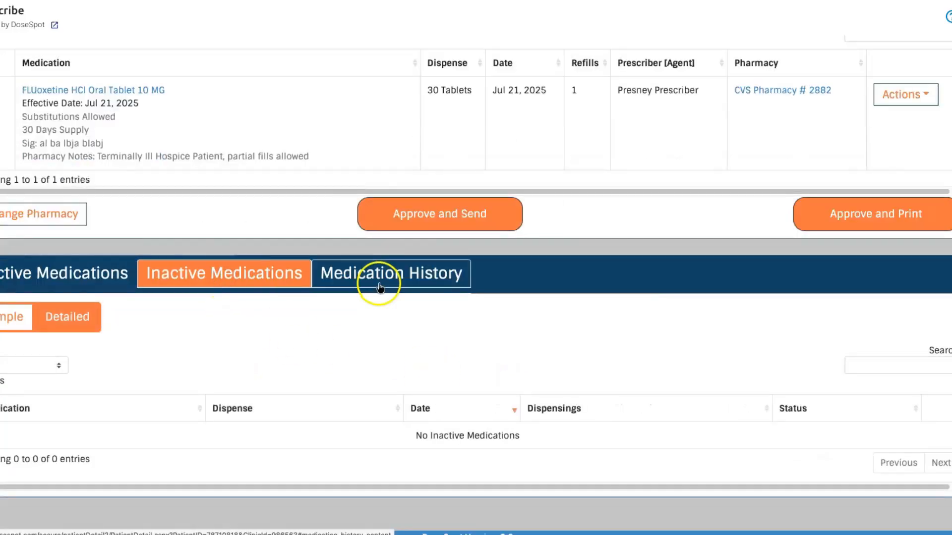
pyautogui.scroll(3, 317, 255)
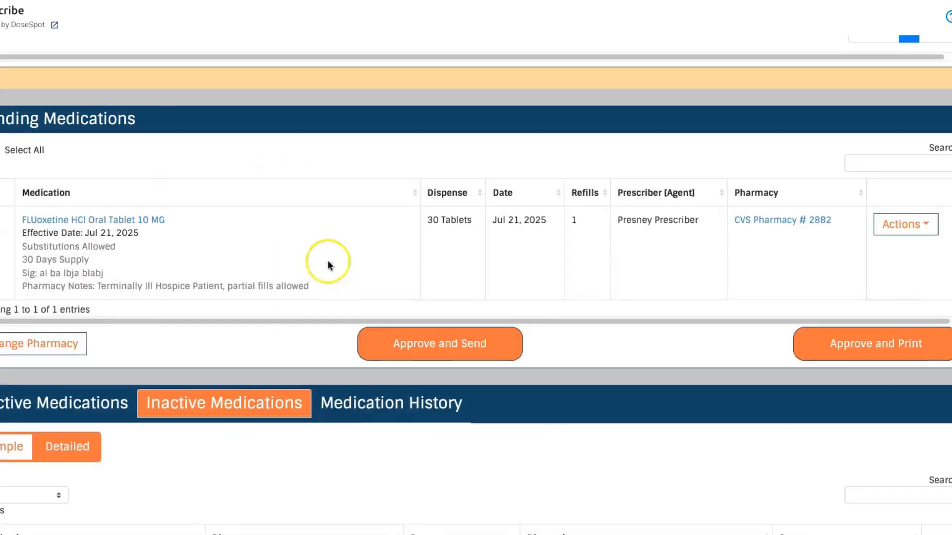
pyautogui.scroll(10, 382, 266)
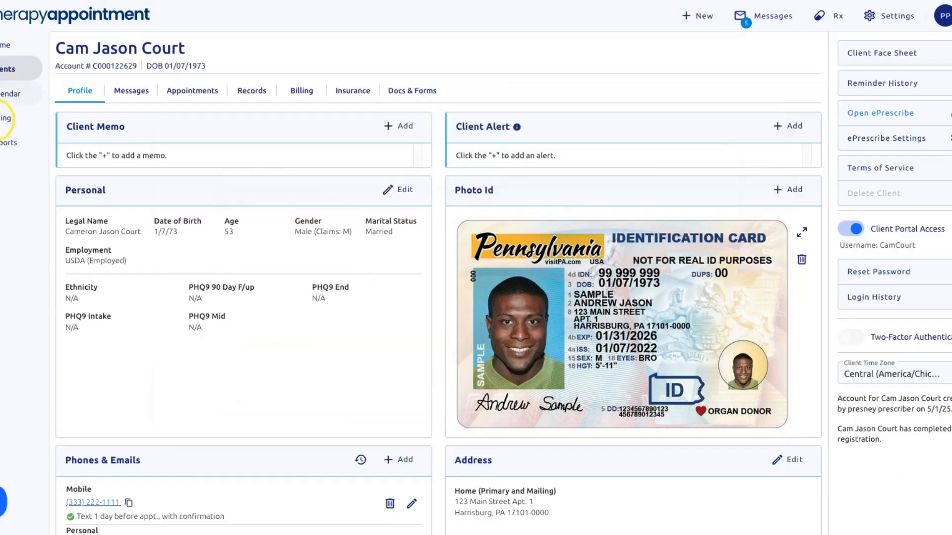
# From billing, open the claim with scrub problems dated 3/24/26 and review its claim scrubbing check
pyautogui.click(10, 118)
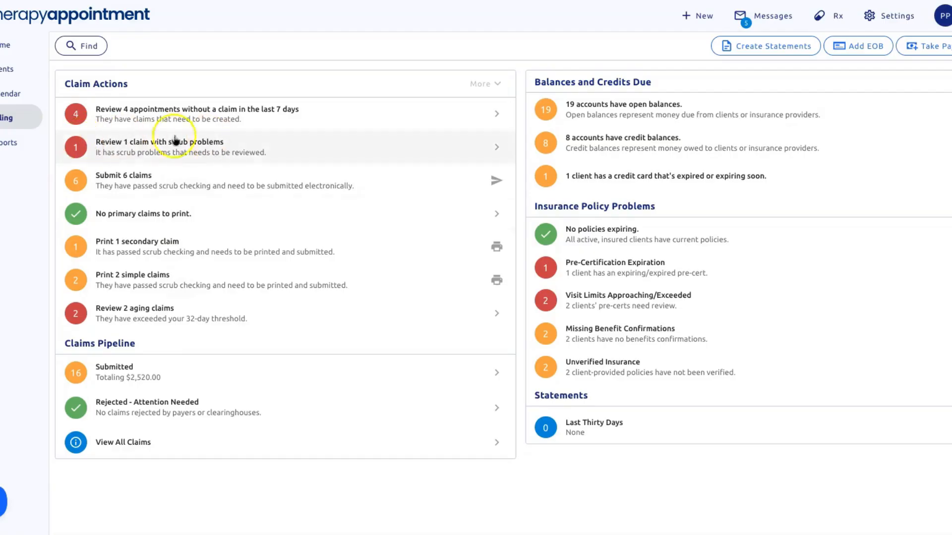
pyautogui.click(138, 144)
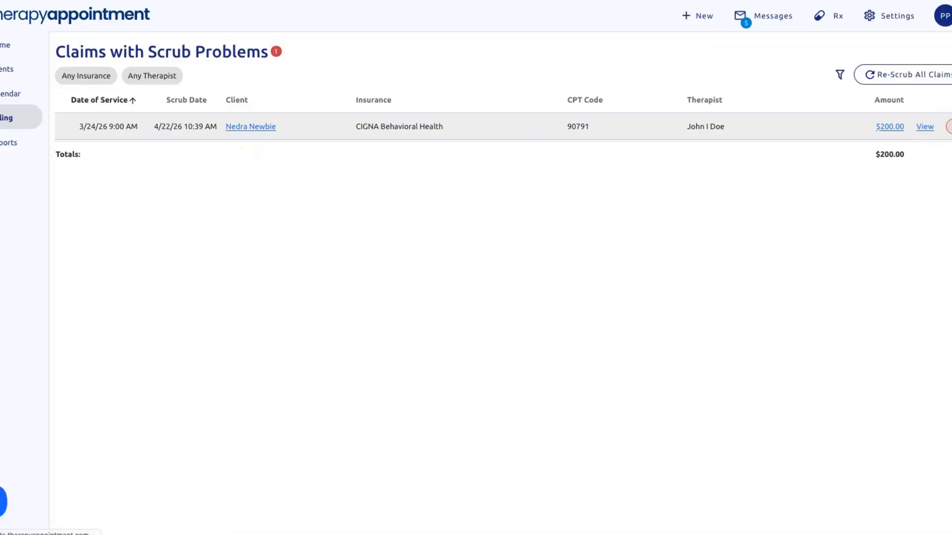
pyautogui.click(924, 127)
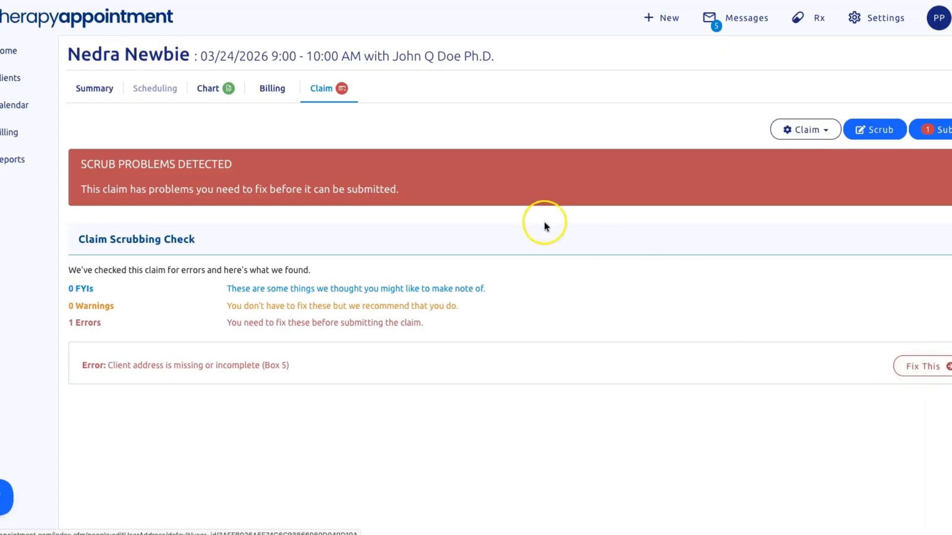
# List the claims ready to submit and review the 4/22/26 12:00 PM claim's client information, diagnosis and services
pyautogui.click(13, 135)
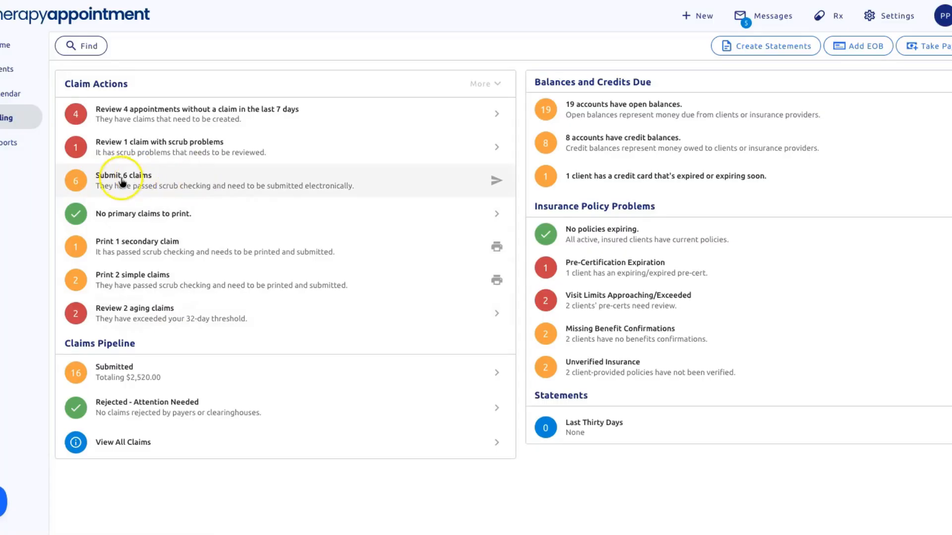
pyautogui.click(150, 181)
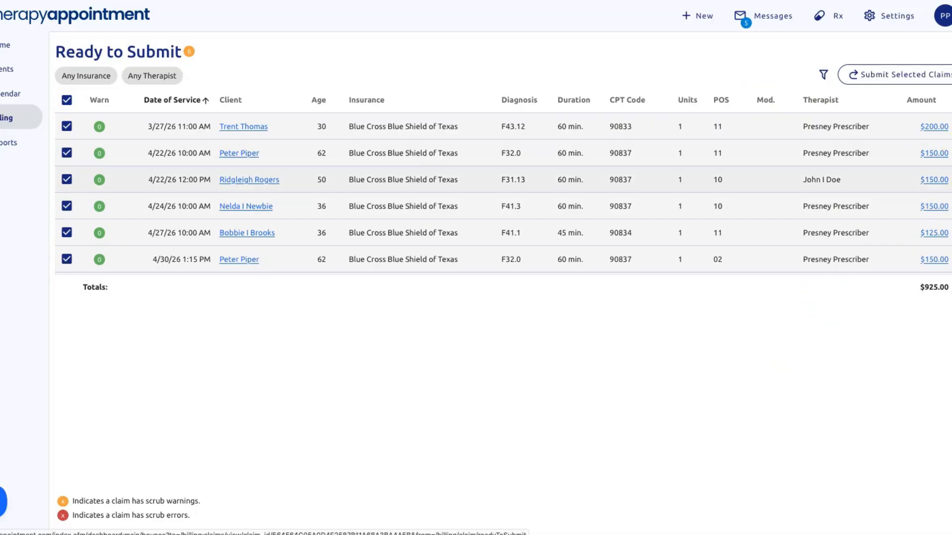
pyautogui.click(934, 179)
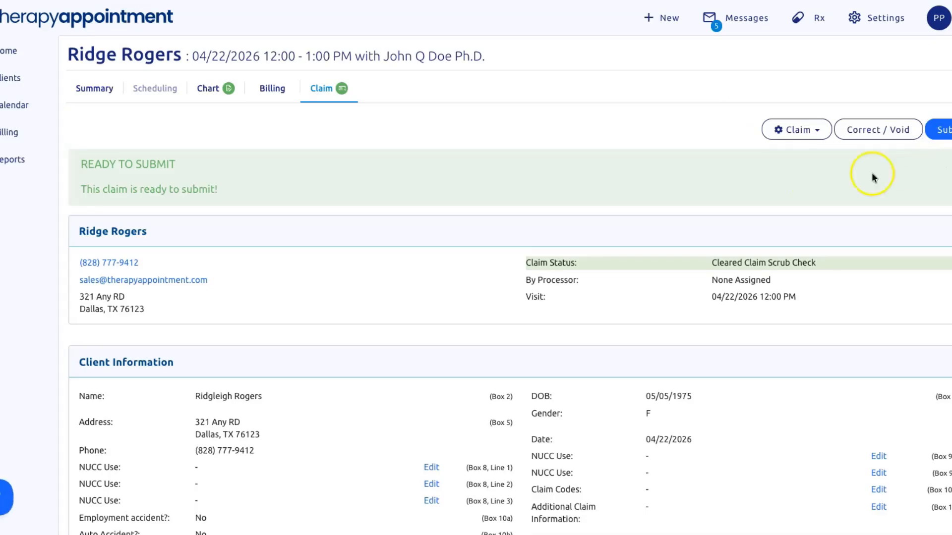
pyautogui.scroll(-3, 588, 298)
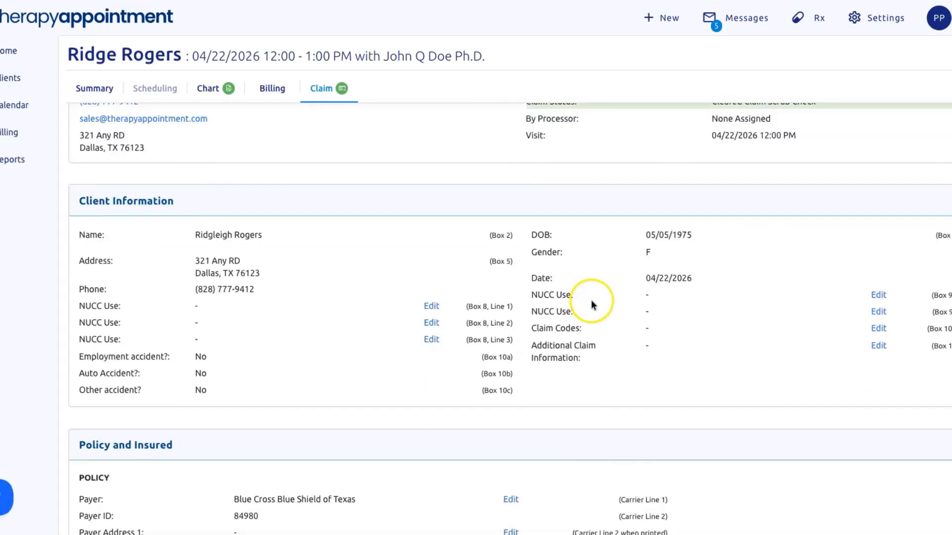
pyautogui.scroll(-15, 593, 304)
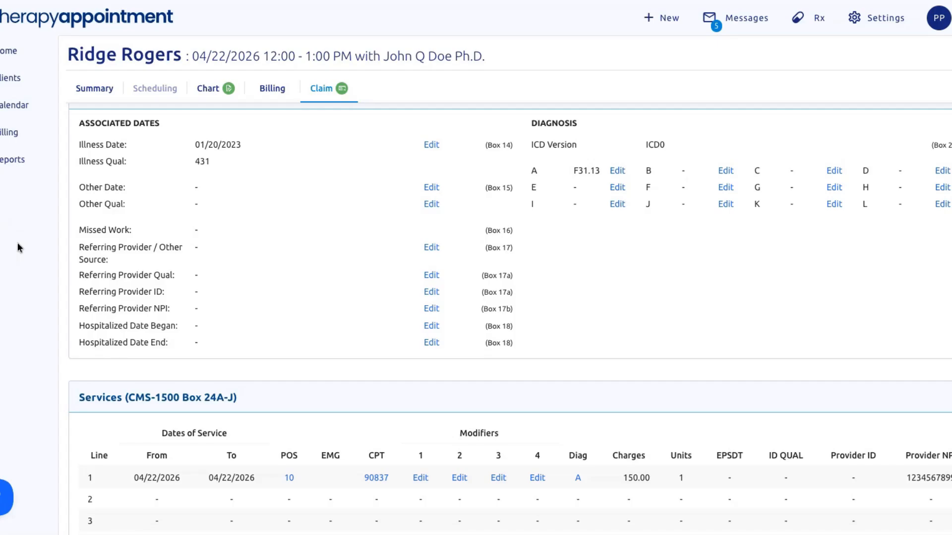
# In the ready-to-submit claims, deselect those dated 4/24/26, 4/27/26 and 4/30/26 and submit the remaining selected claims
pyautogui.click(7, 132)
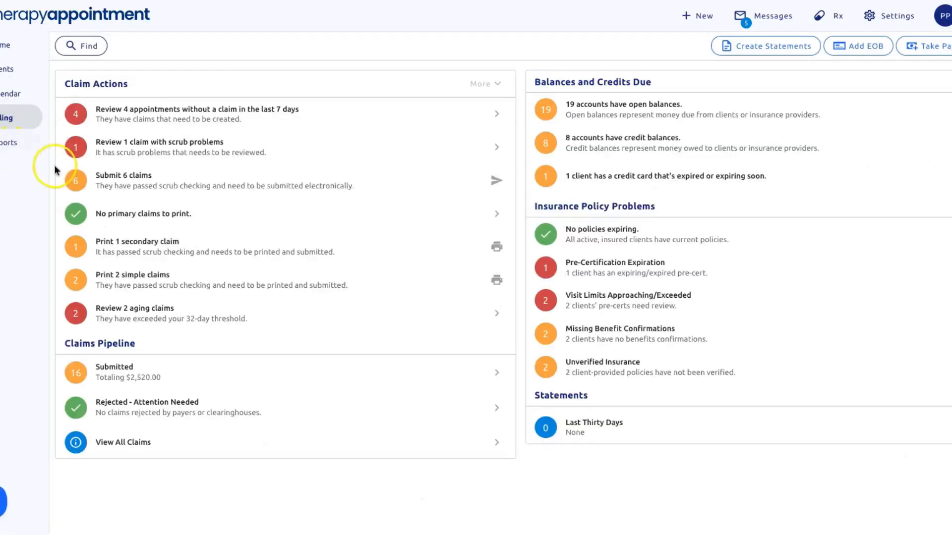
pyautogui.click(125, 178)
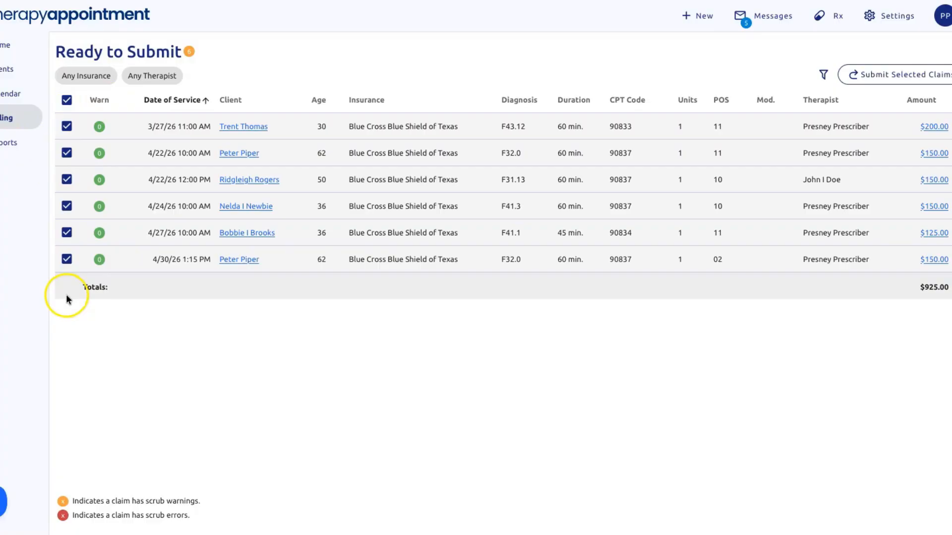
pyautogui.click(66, 259)
pyautogui.click(67, 232)
pyautogui.click(67, 205)
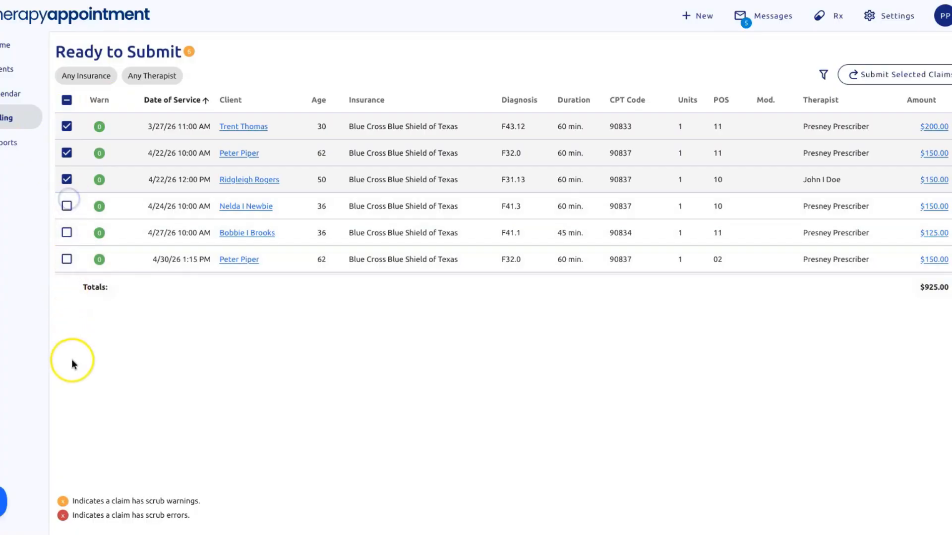
pyautogui.click(892, 80)
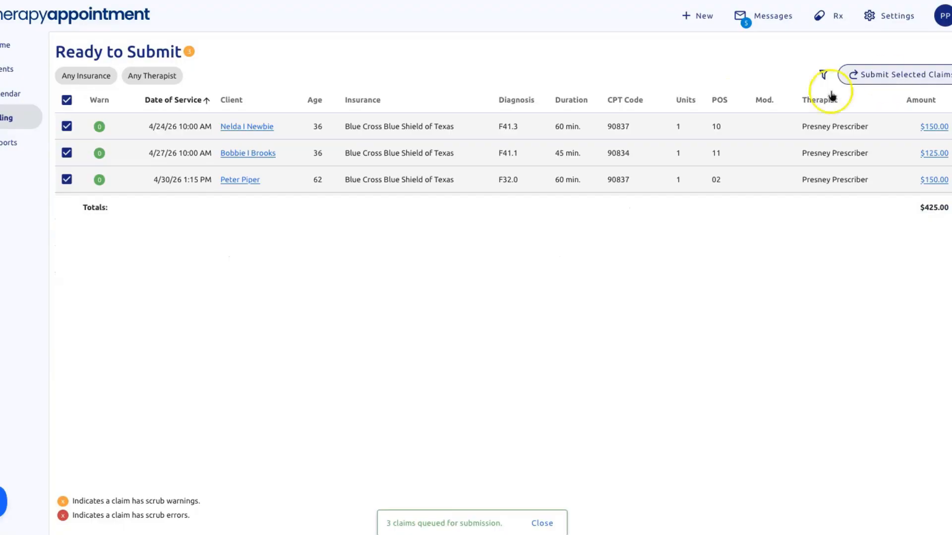
# Review the submitted claims and their statuses in the claims pipeline, and return to the billing overview
pyautogui.click(13, 117)
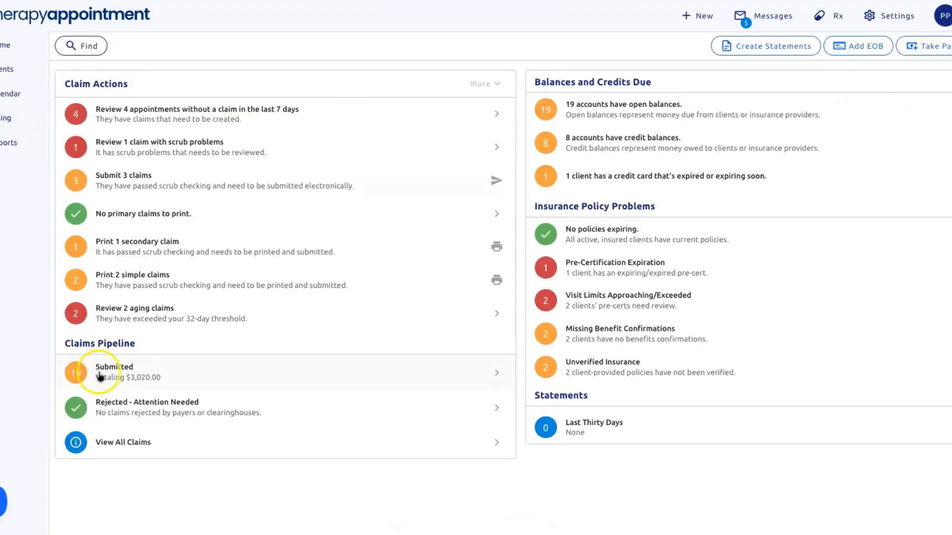
pyautogui.click(106, 373)
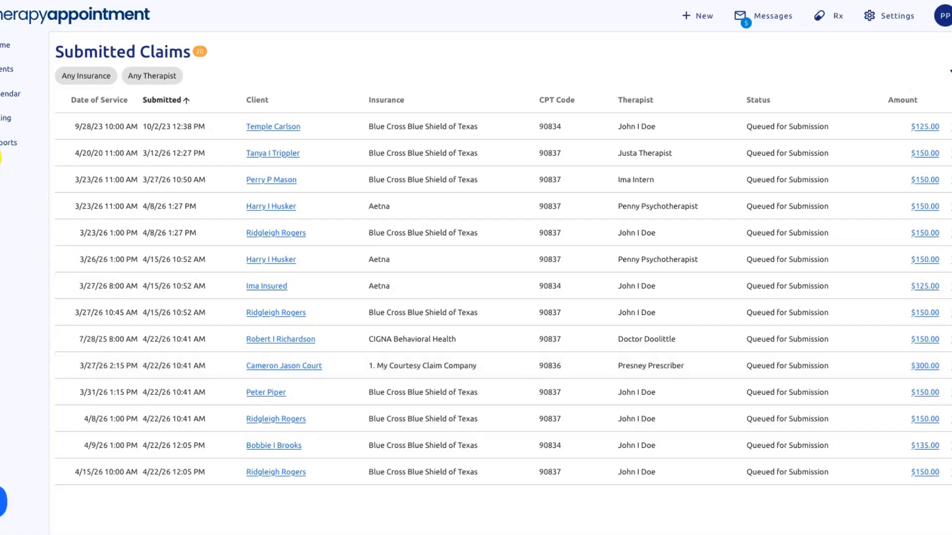
pyautogui.click(7, 118)
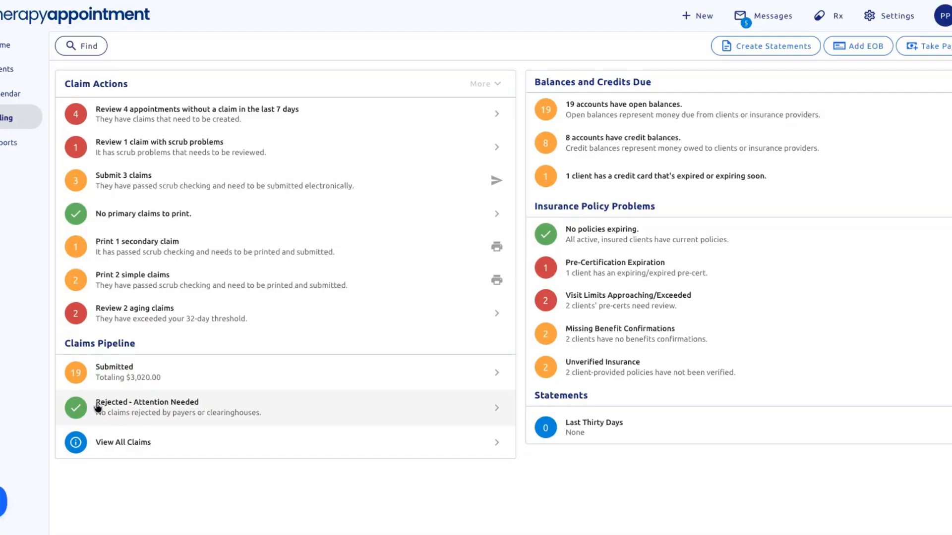
# Review the aging claims that exceed the 32-day threshold and return to the billing overview
pyautogui.click(107, 375)
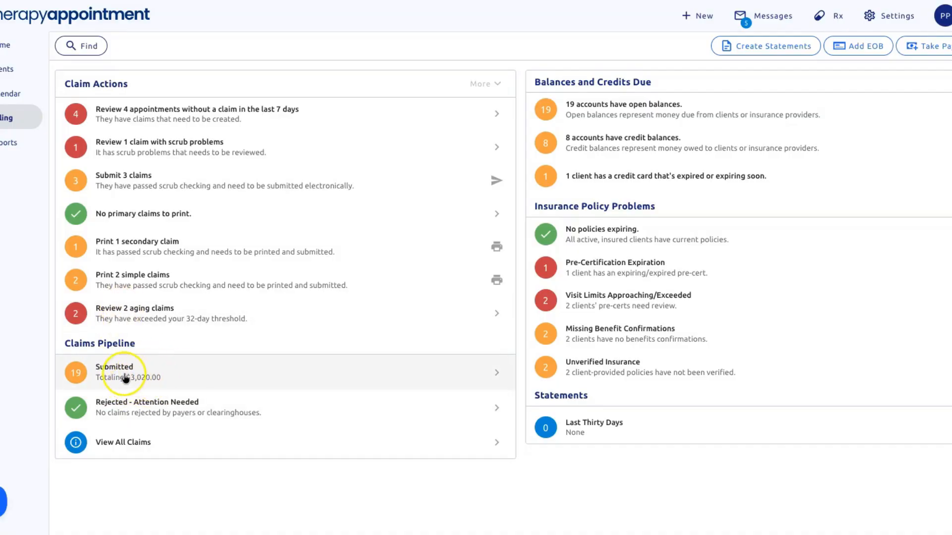
pyautogui.click(160, 318)
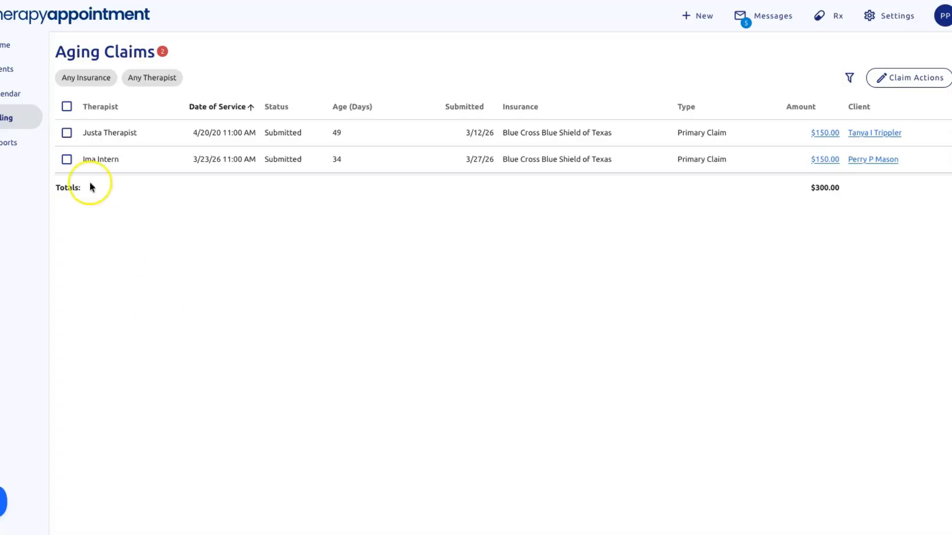
pyautogui.click(8, 119)
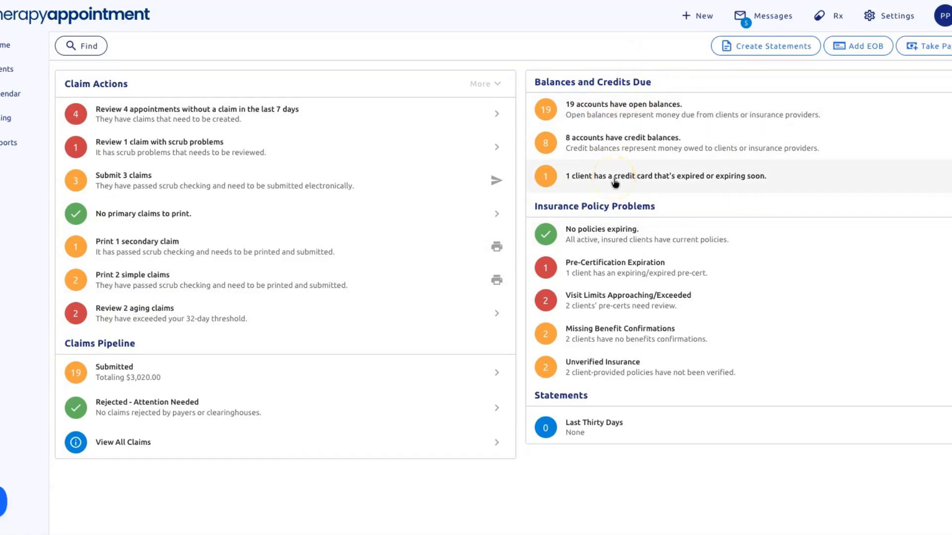
# List clients with expired or expiring credit cards, select the listed client and show the available client actions
pyautogui.click(674, 183)
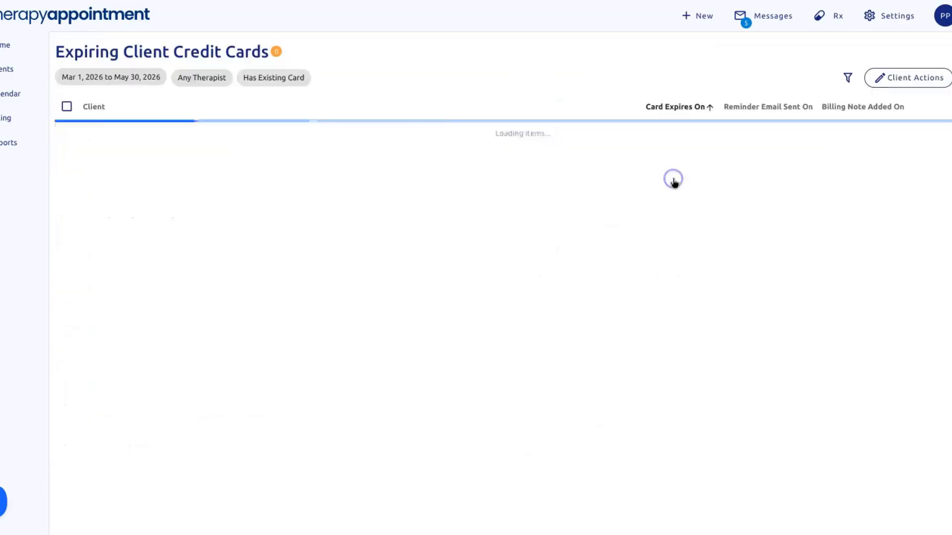
pyautogui.click(68, 134)
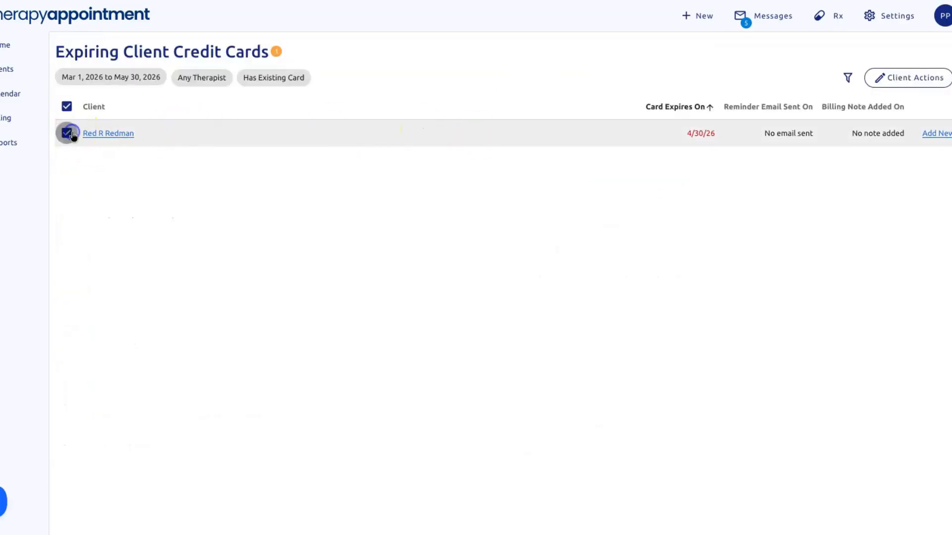
pyautogui.click(927, 79)
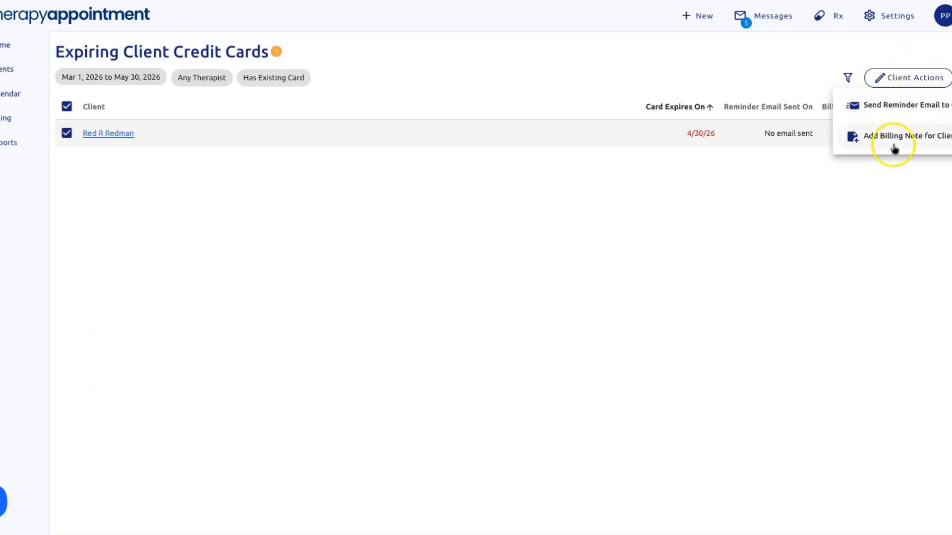
# Check the insurance policy problems in the billing overview and open the practice-wide reporting statistics
pyautogui.click(26, 124)
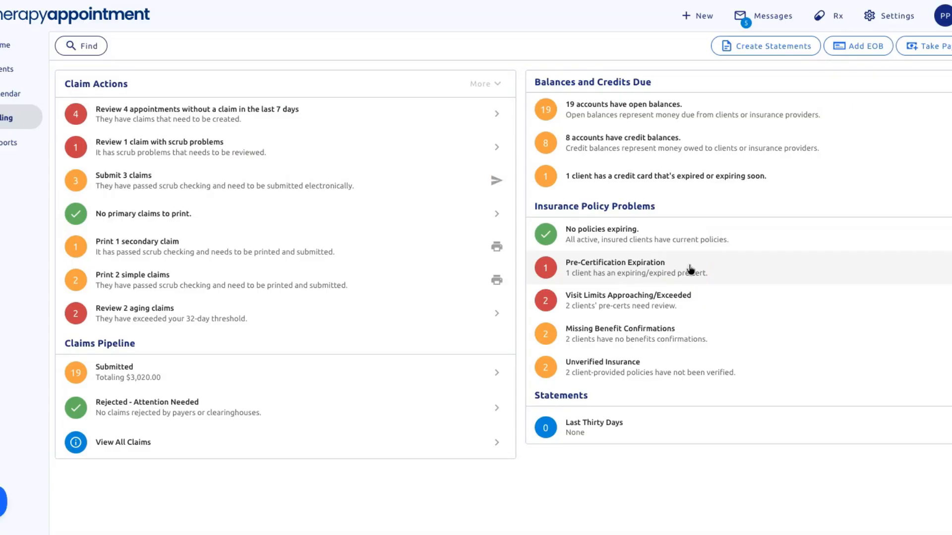
pyautogui.click(15, 144)
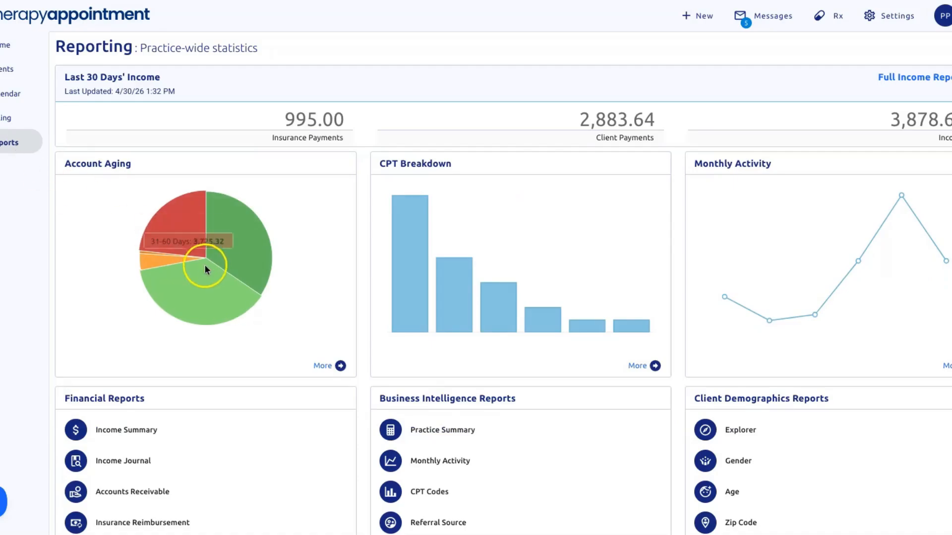
# Look over the practice-wide charts and report categories, and open the Income Summary financial report
pyautogui.scroll(-1, 206, 265)
pyautogui.scroll(1, 303, 312)
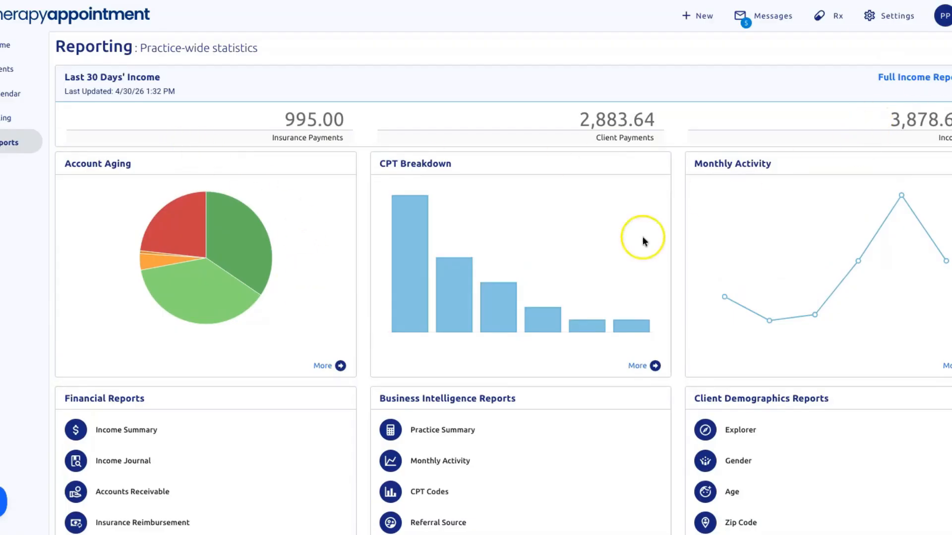
pyautogui.scroll(-2, 404, 382)
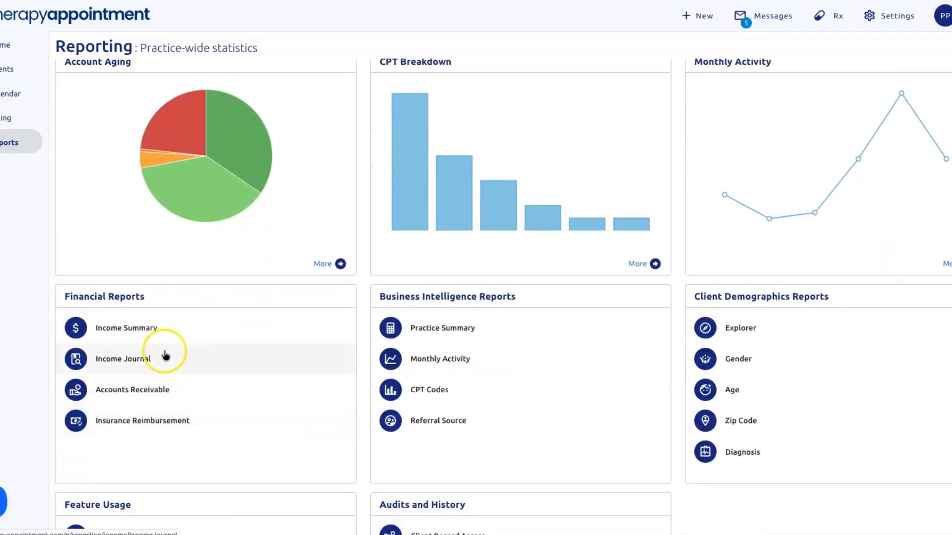
pyautogui.click(131, 327)
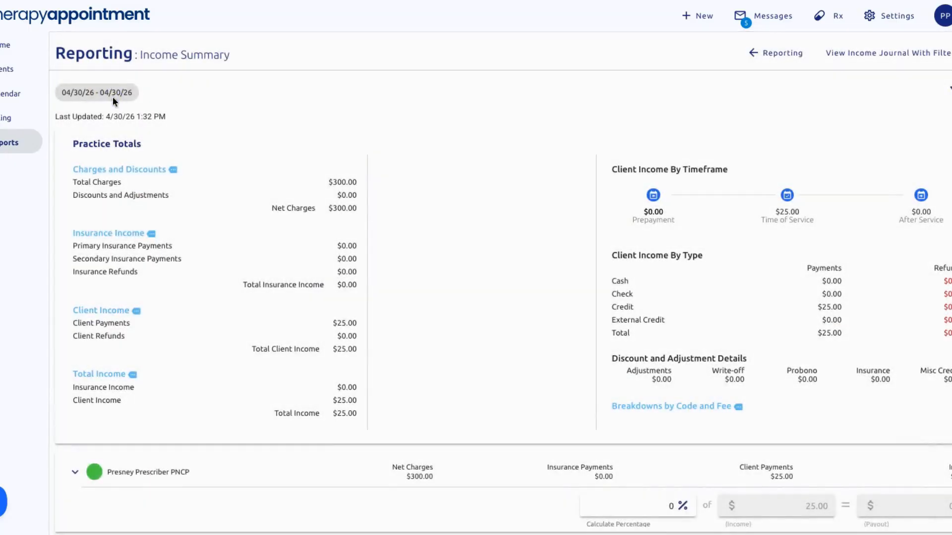
# Filter the Income Summary report to the Last Year date range, 1/1/25 - 12/31/25
pyautogui.click(112, 96)
pyautogui.click(874, 92)
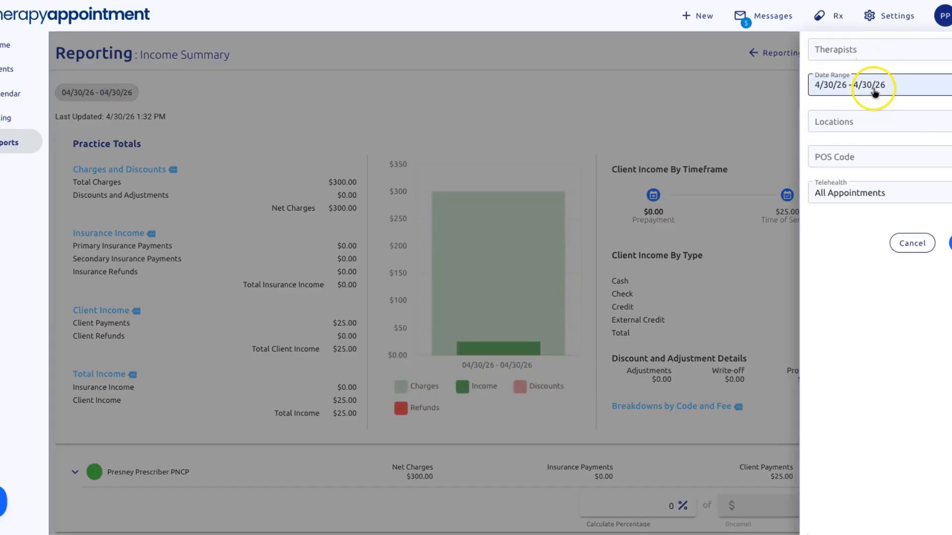
pyautogui.click(874, 91)
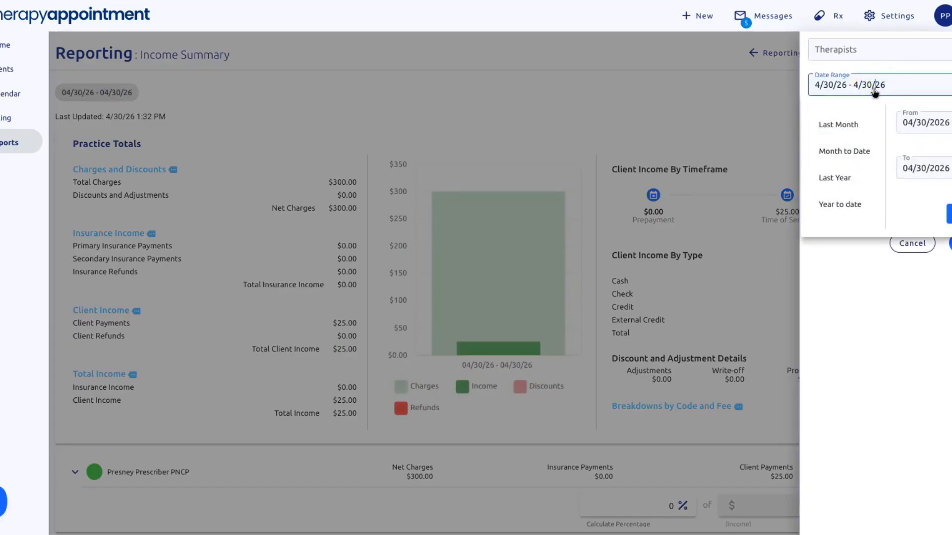
pyautogui.click(832, 178)
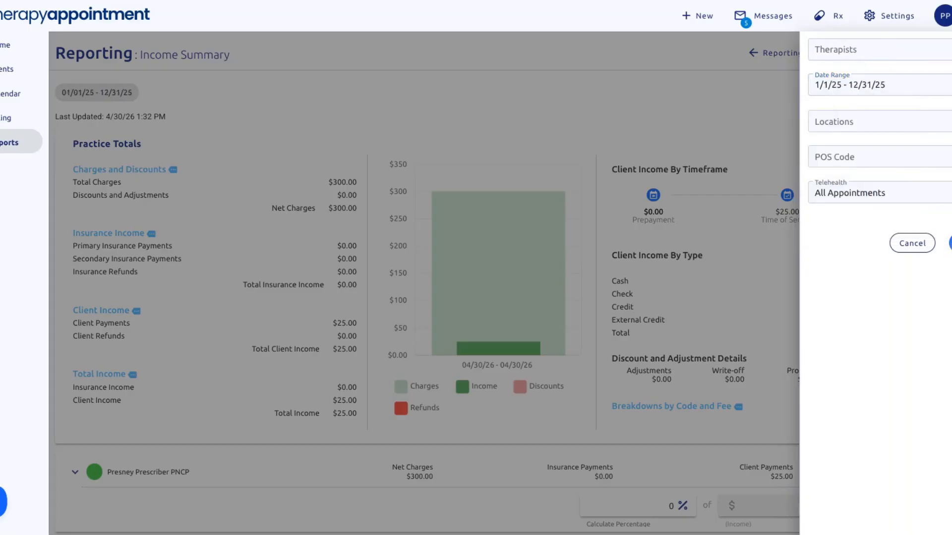
pyautogui.click(948, 243)
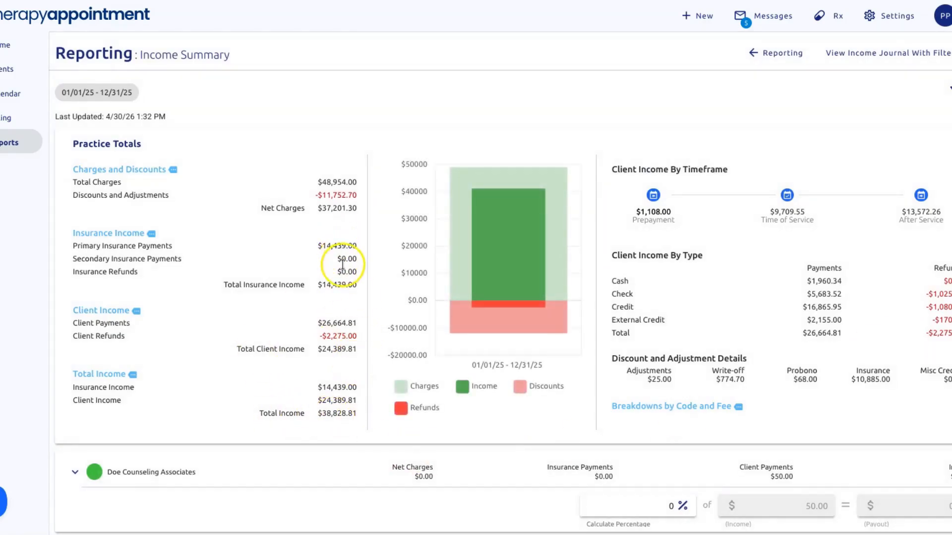
# Show the itemized Client Income transactions behind the practice totals in the Income Summary report
pyautogui.scroll(-1, 166, 286)
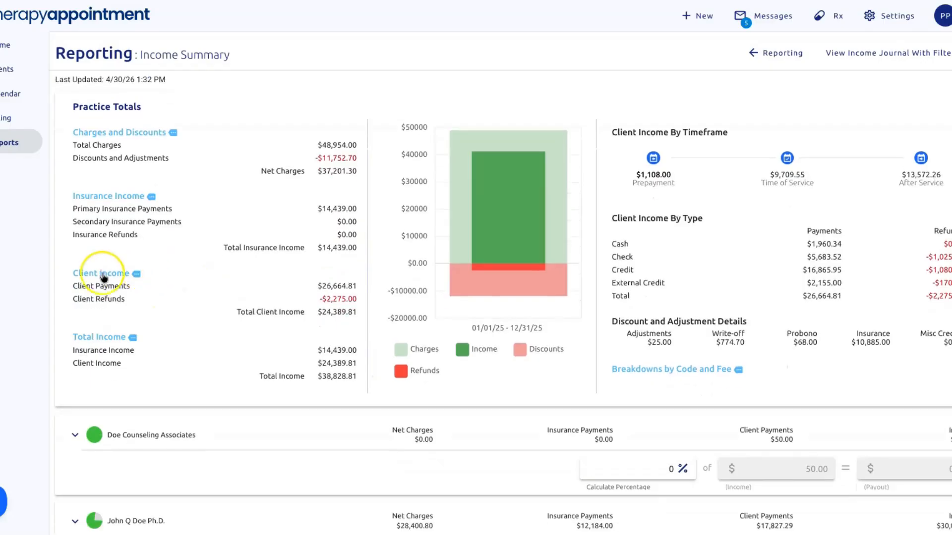
pyautogui.click(92, 273)
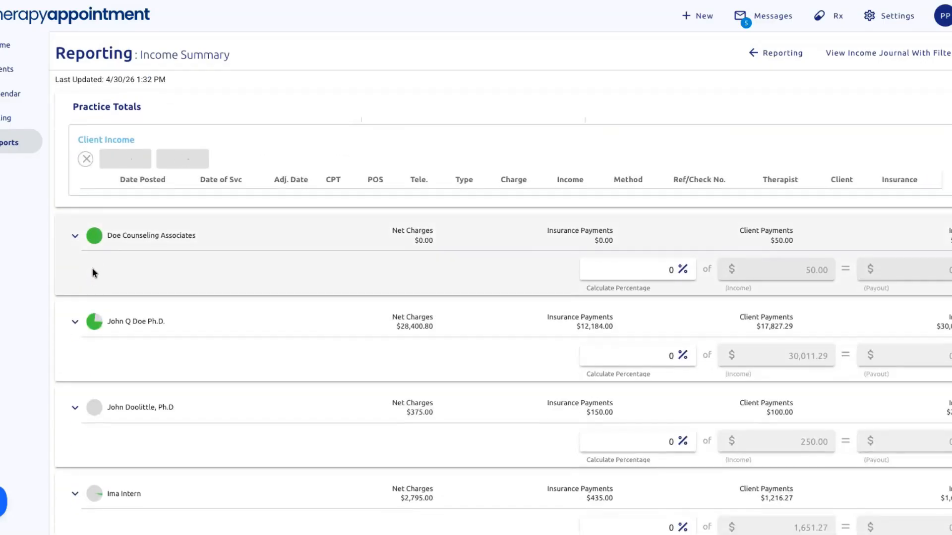
pyautogui.scroll(1, 96, 280)
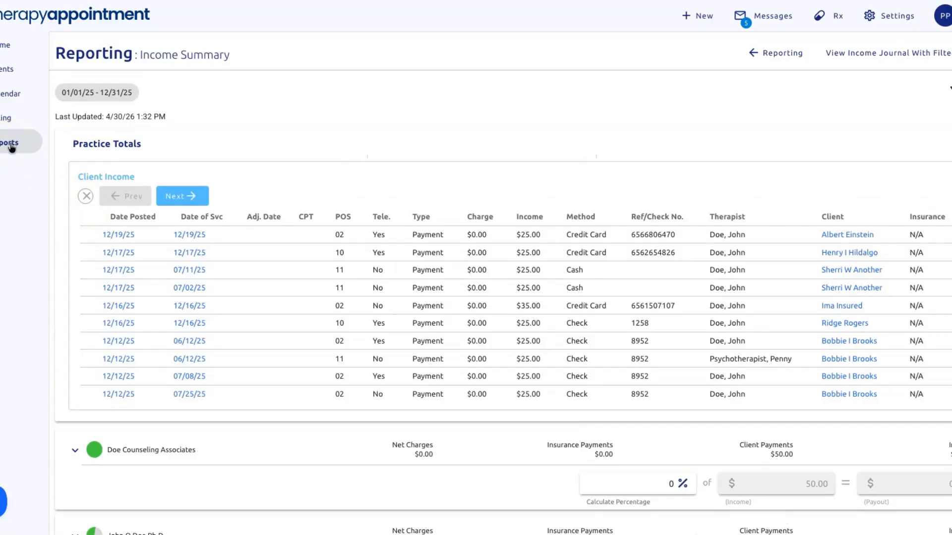
# Return to the practice-wide reporting overview and examine the available financial, business intelligence, demographics, feature usage and audit reports
pyautogui.click(10, 144)
pyautogui.scroll(-1, 442, 306)
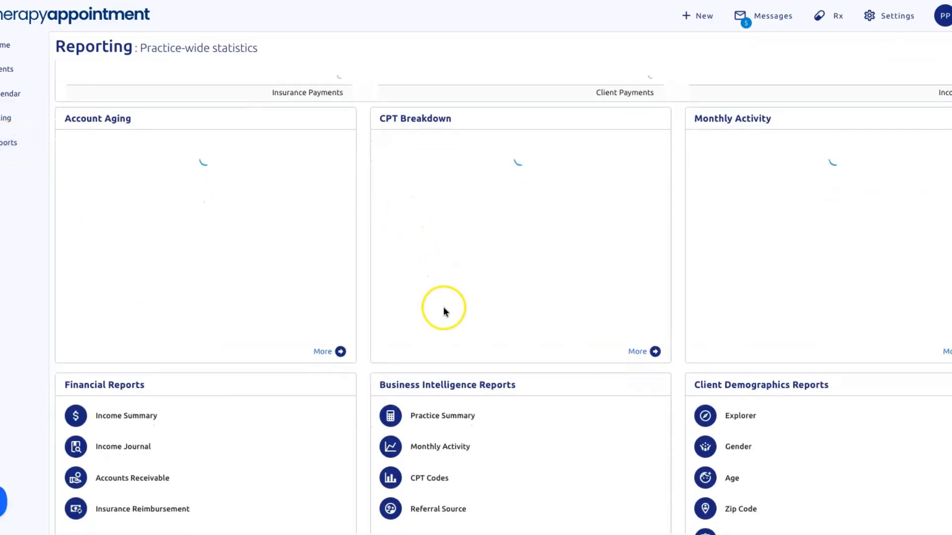
pyautogui.scroll(-1, 444, 308)
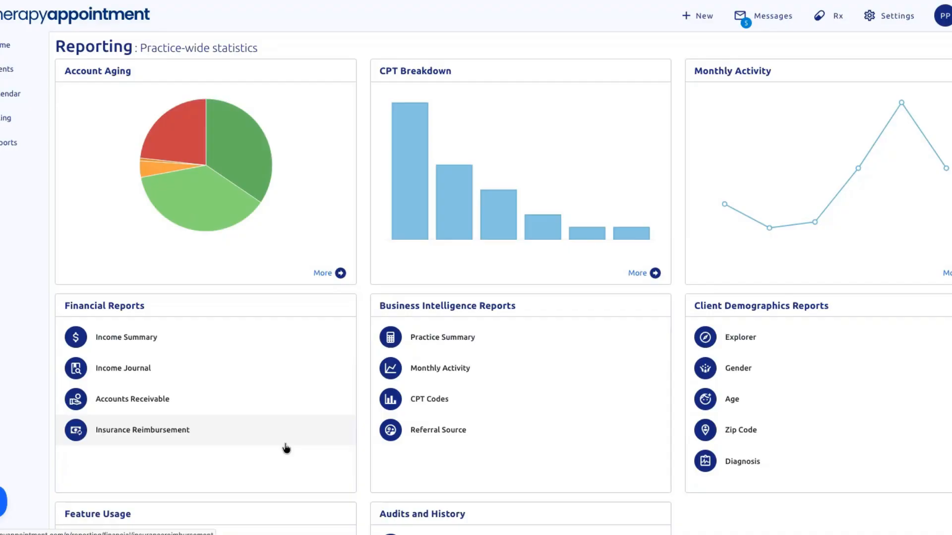
pyautogui.scroll(-1, 315, 440)
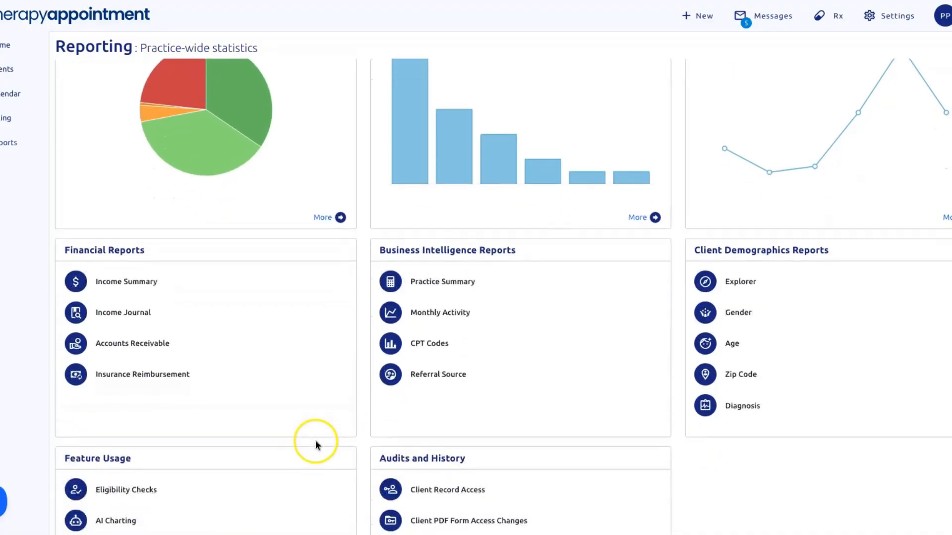
pyautogui.scroll(3, 403, 409)
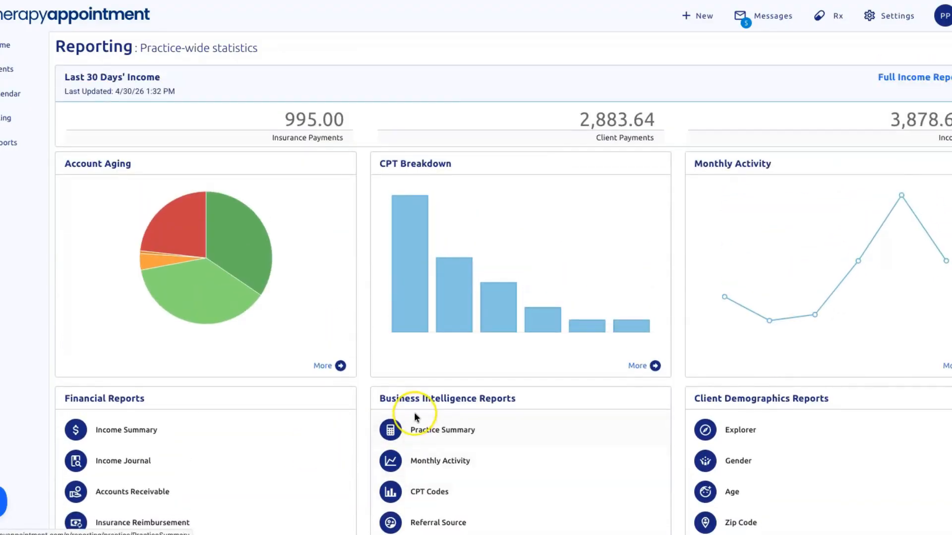